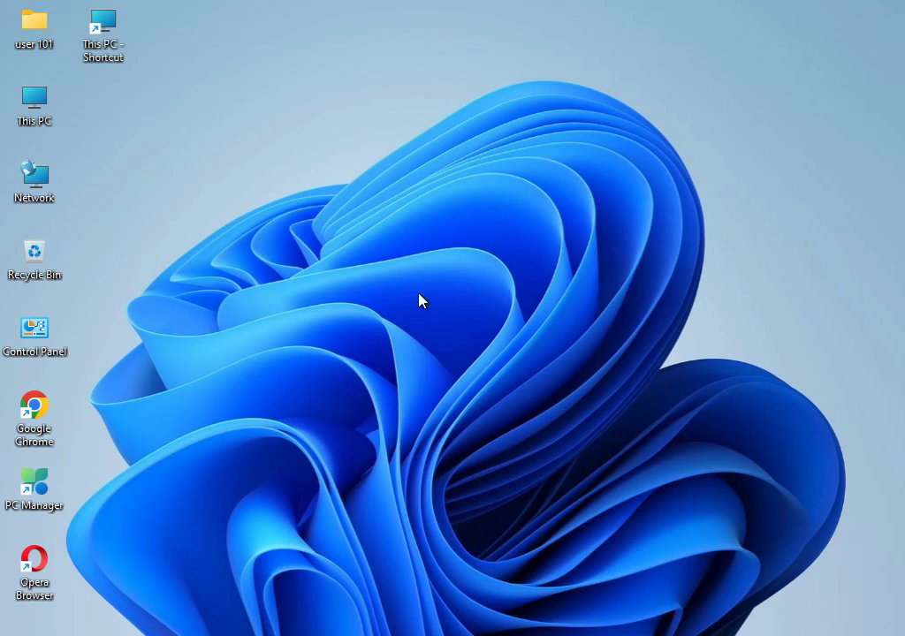
# Navigate Settings to the Other troubleshooters list under System › Troubleshoot
pyautogui.press('super')
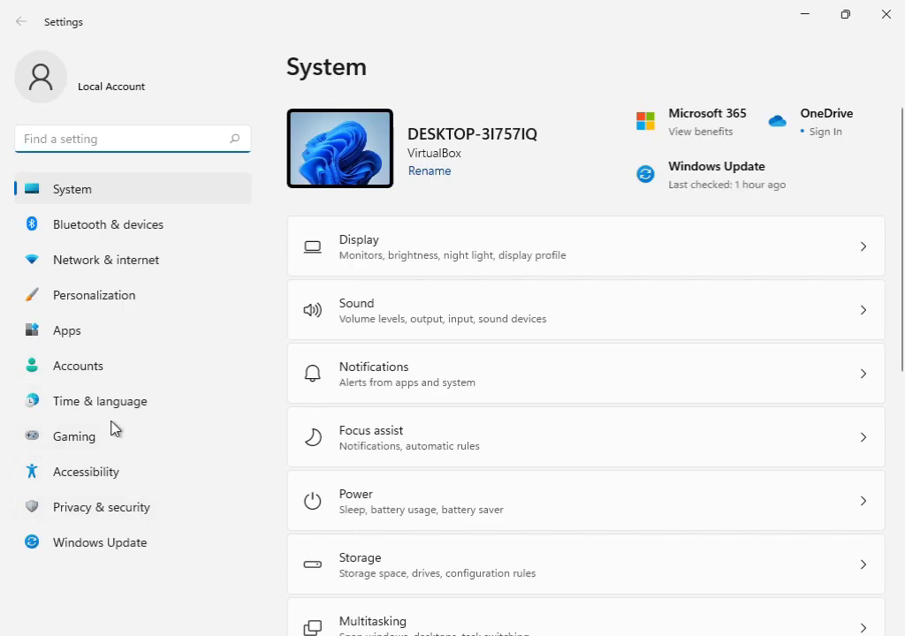
pyautogui.scroll(-1, 503, 473)
pyautogui.scroll(-4, 509, 472)
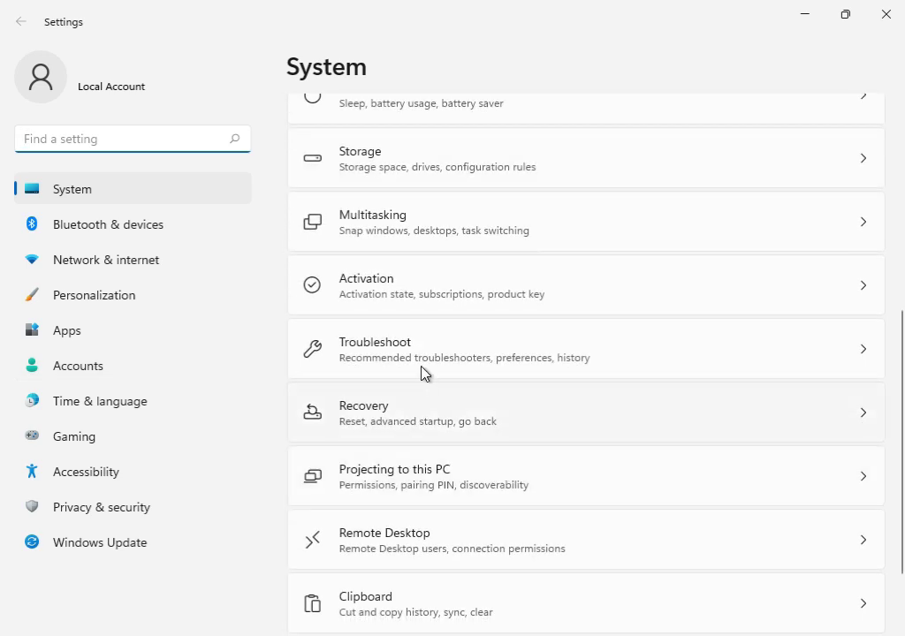
pyautogui.click(429, 365)
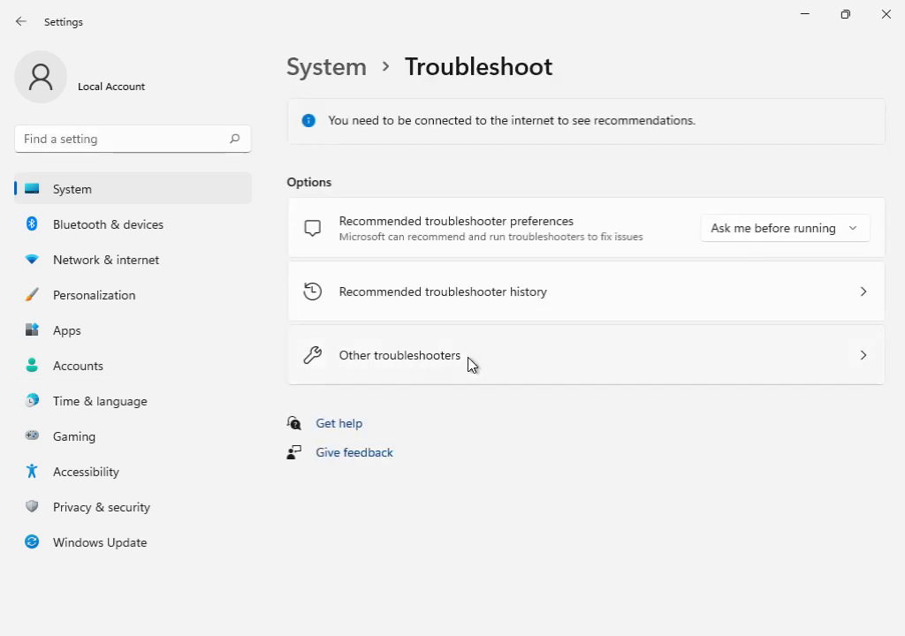
pyautogui.click(469, 363)
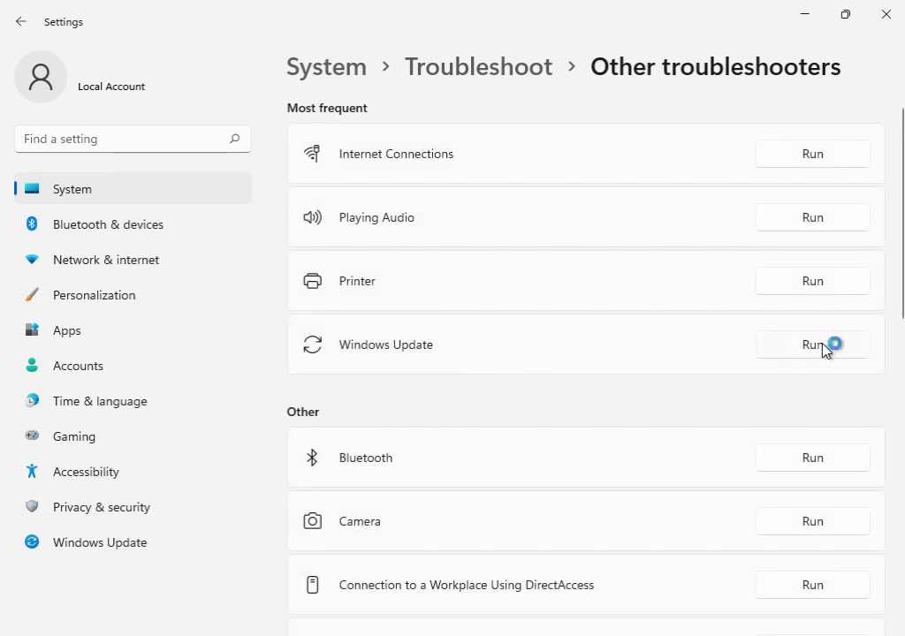
# Run the Windows Update troubleshooter and reposition its window while it detects problems
pyautogui.click(821, 346)
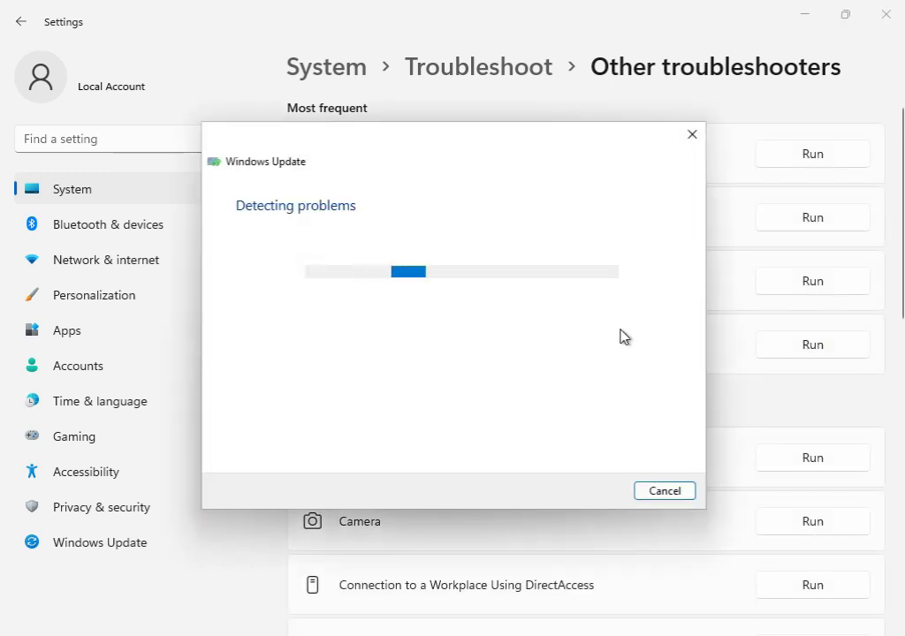
pyautogui.moveTo(460, 150); pyautogui.dragTo(505, 442)
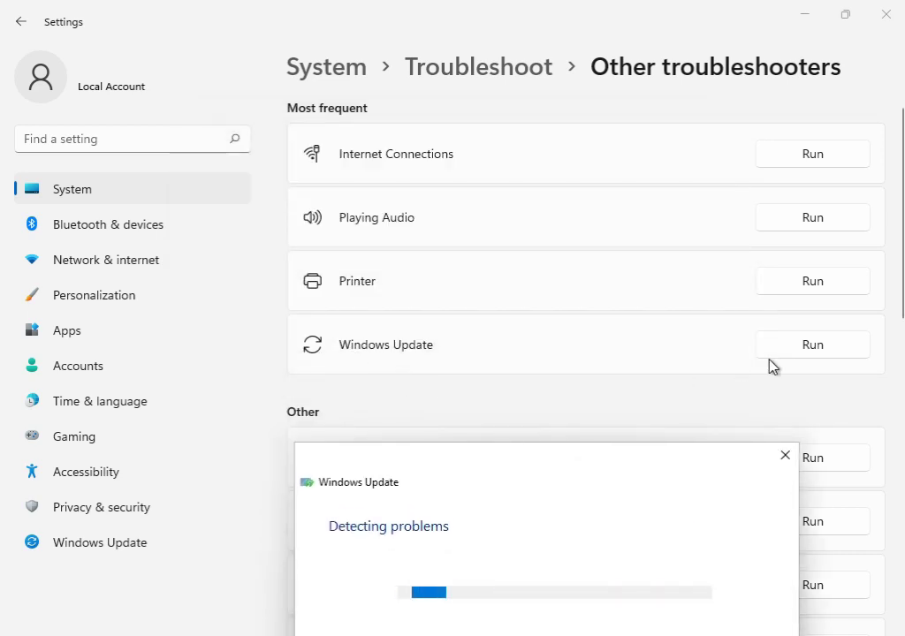
pyautogui.moveTo(592, 476)
pyautogui.mouseDown()
pyautogui.moveTo(606, 364)
pyautogui.moveTo(561, 148)
pyautogui.mouseUp()
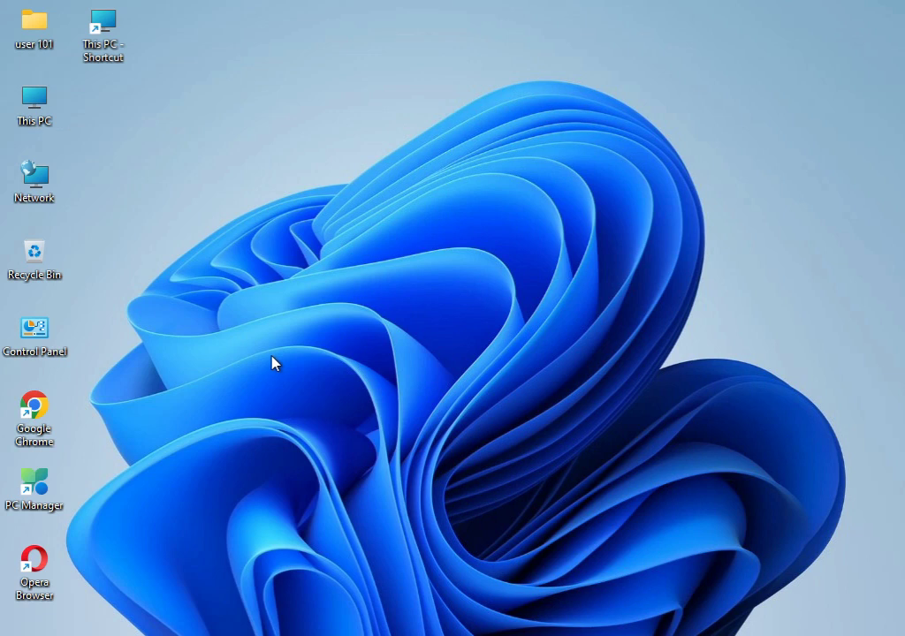
# Open the %temp% folder from the Run dialog
pyautogui.press('super+r')
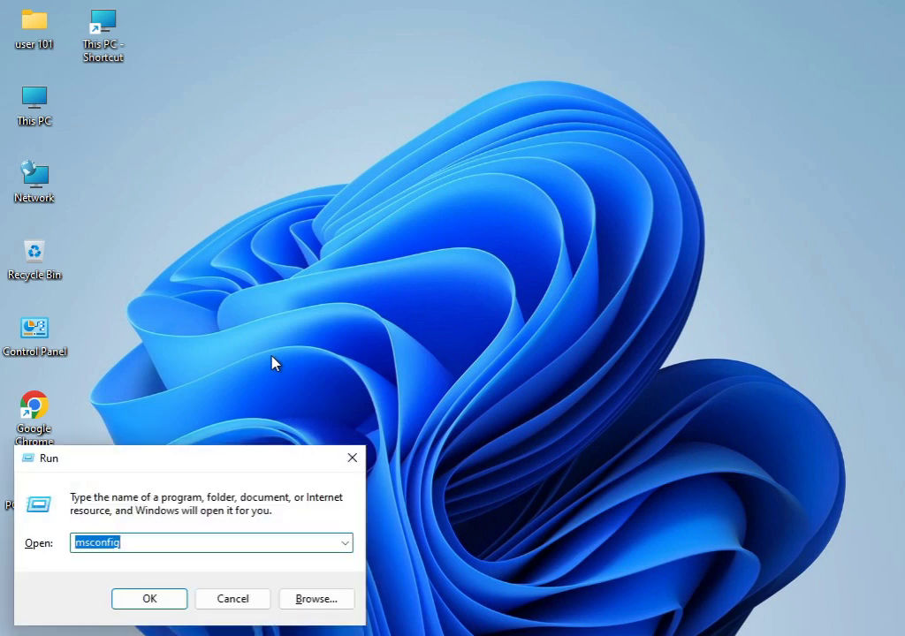
pyautogui.write('%temp%')
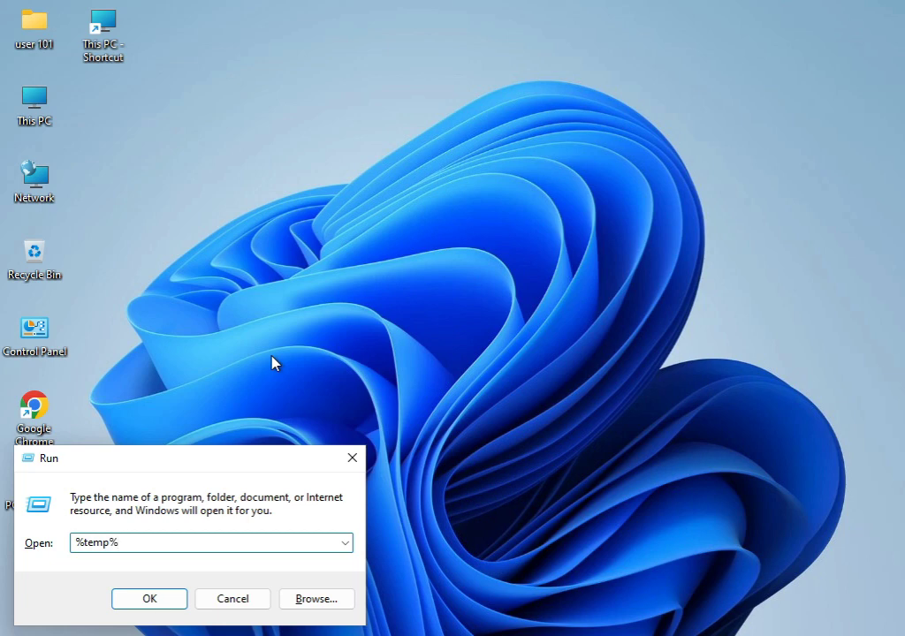
pyautogui.press('Return')
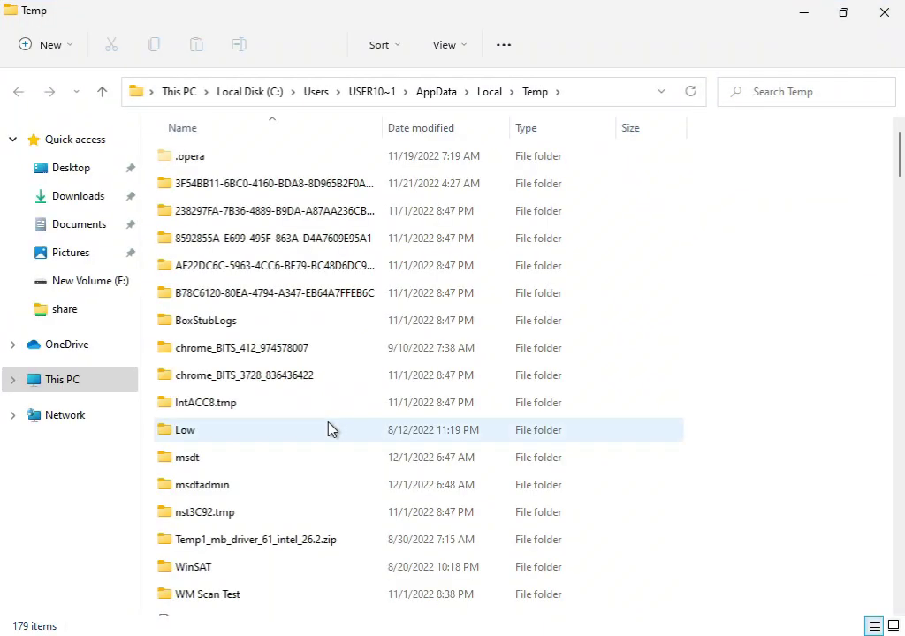
# Permanently delete all 179 Temp items, skipping every file in use
pyautogui.hotkey('ctrl', 'a')
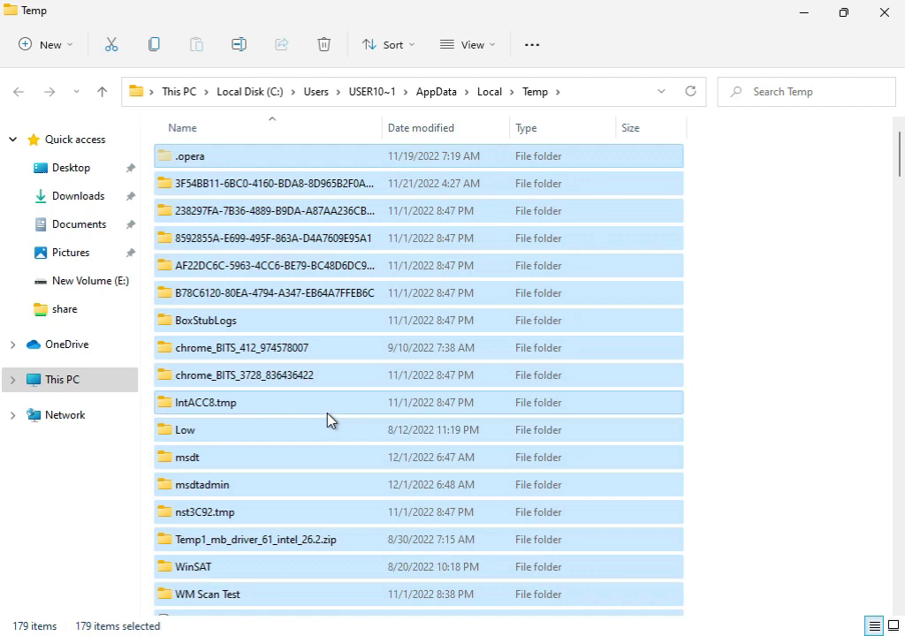
pyautogui.hotkey('shift', 'Delete')
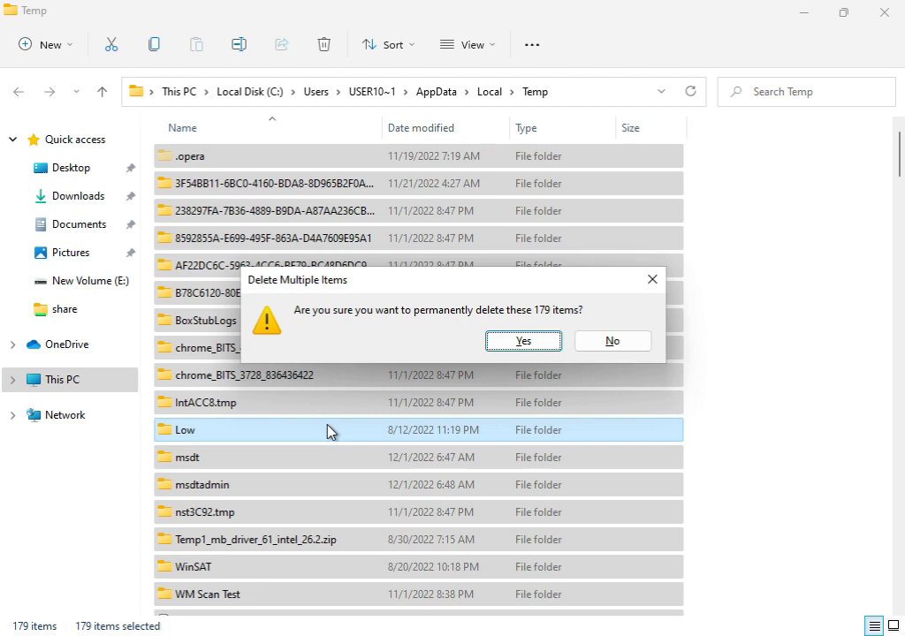
pyautogui.click(503, 340)
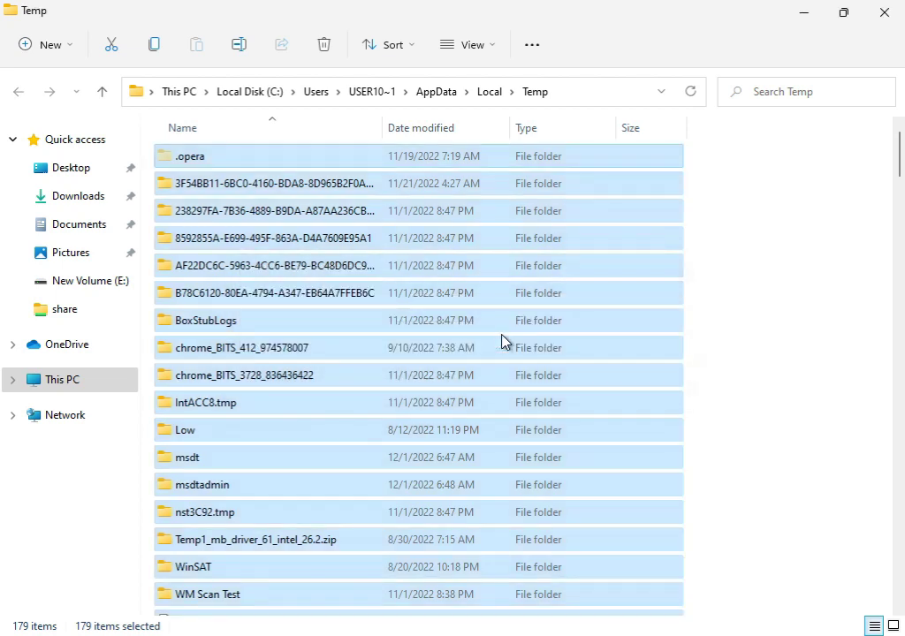
pyautogui.click(273, 241)
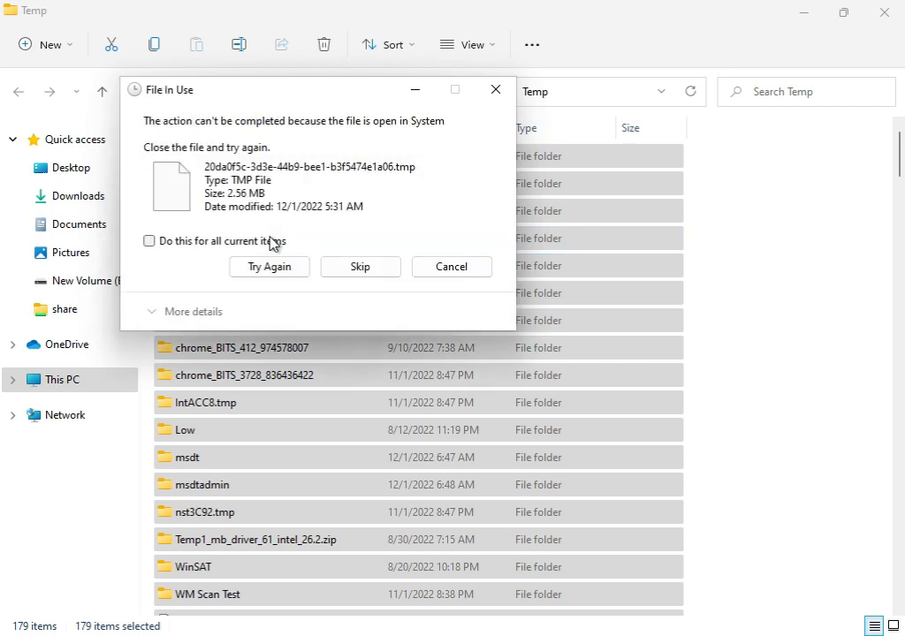
pyautogui.click(227, 244)
pyautogui.click(254, 268)
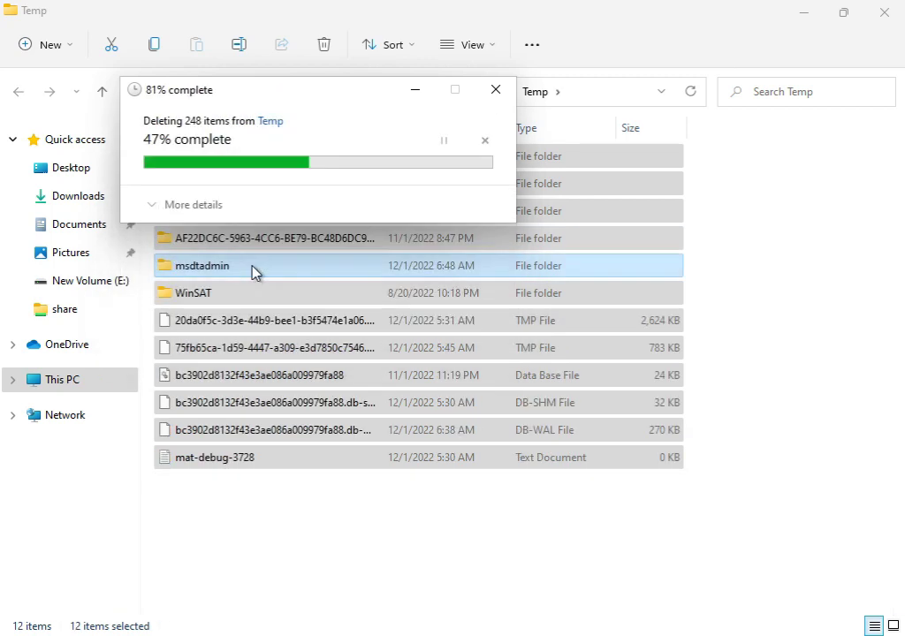
pyautogui.click(221, 247)
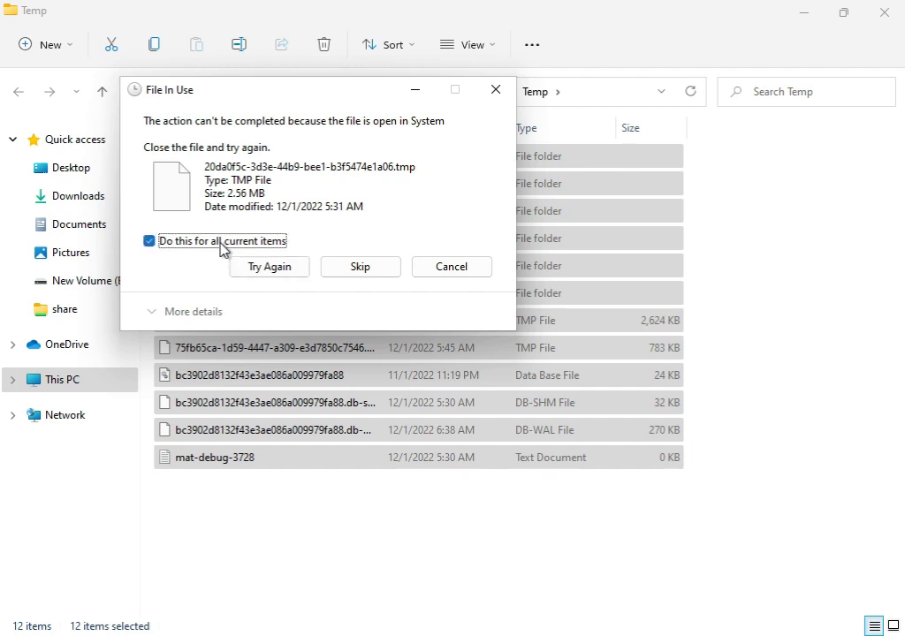
pyautogui.click(339, 269)
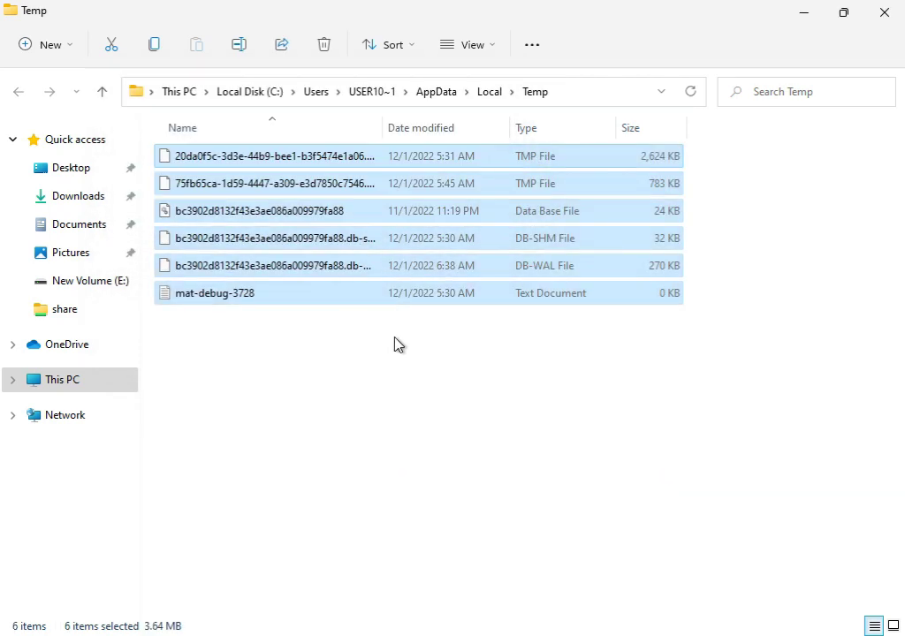
# Close the Temp folder and bring up Local Disk (C:) Properties from This PC
pyautogui.click(883, 12)
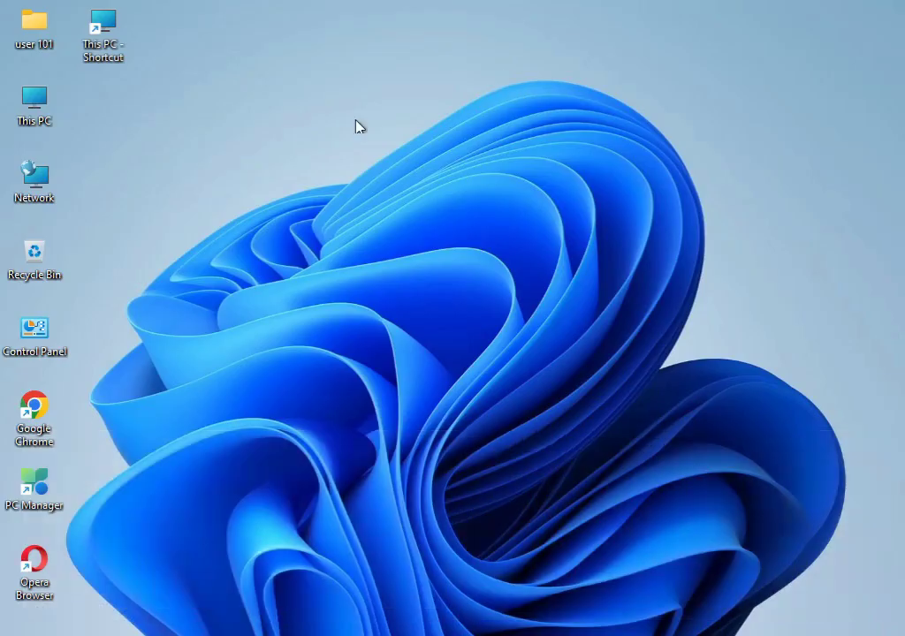
pyautogui.doubleClick(46, 104)
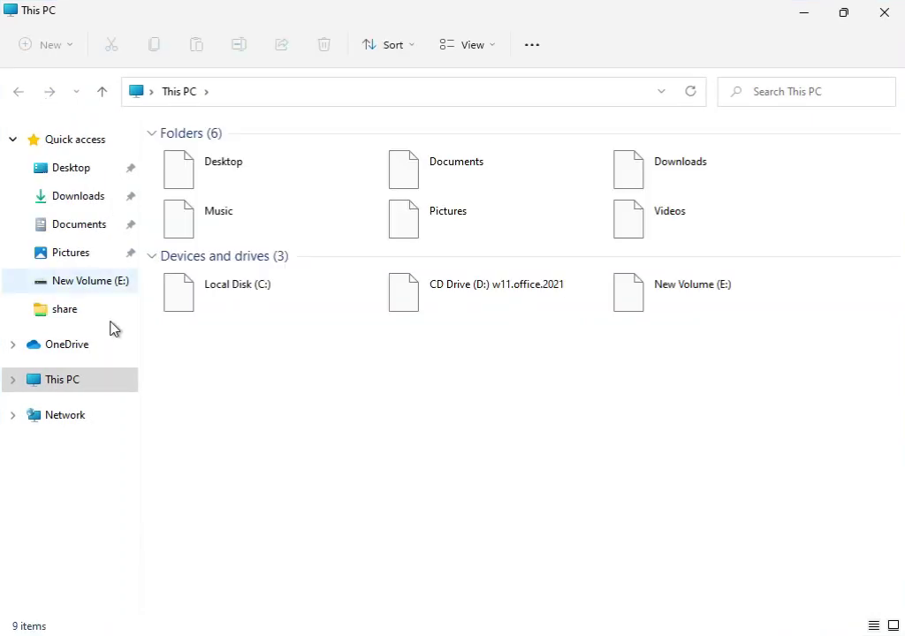
pyautogui.click(240, 297)
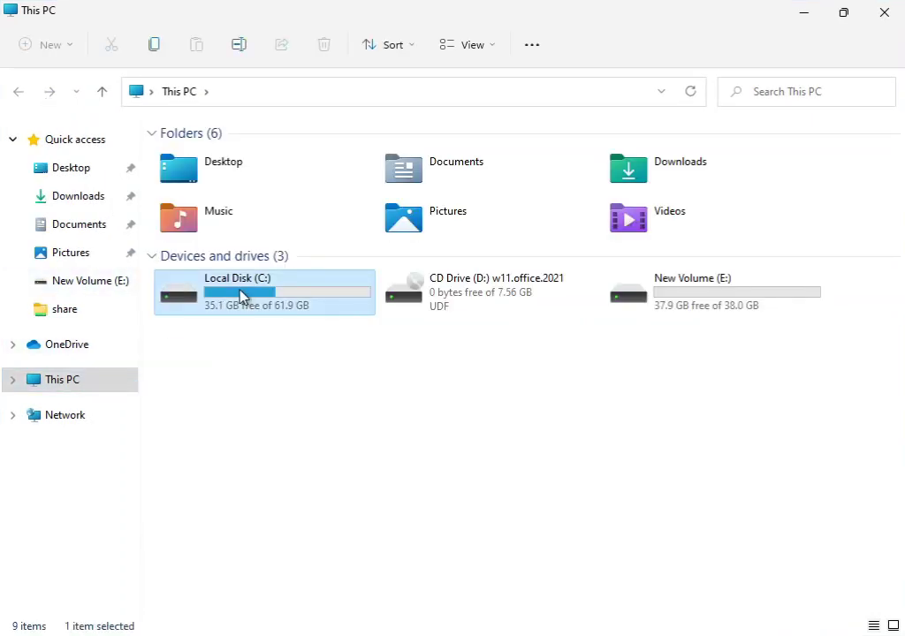
pyautogui.rightClick(242, 298)
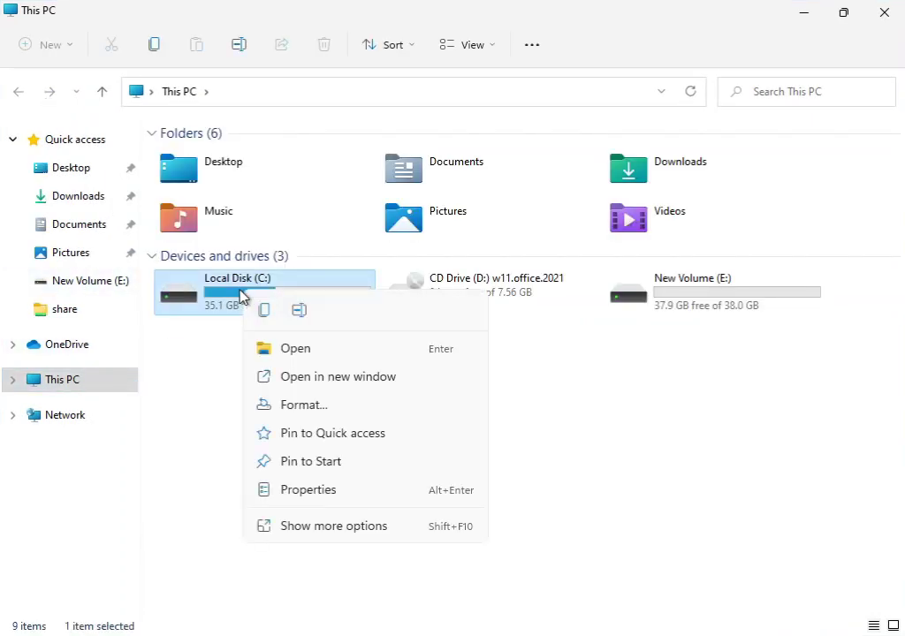
pyautogui.click(309, 528)
pyautogui.click(350, 514)
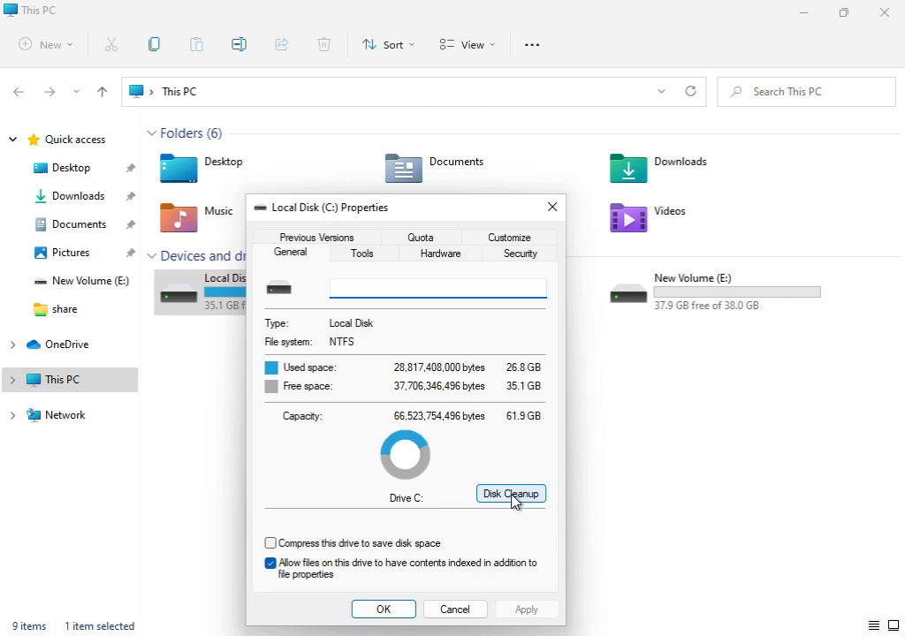
# Launch Disk Cleanup for C:, add Windows error reports, and rescan including system files
pyautogui.click(513, 497)
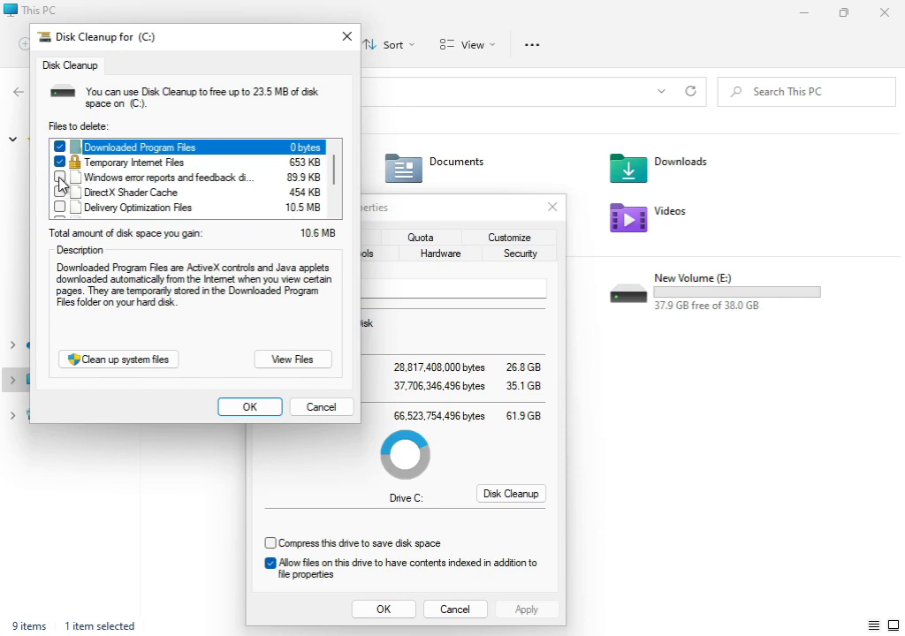
pyautogui.click(59, 177)
pyautogui.click(104, 360)
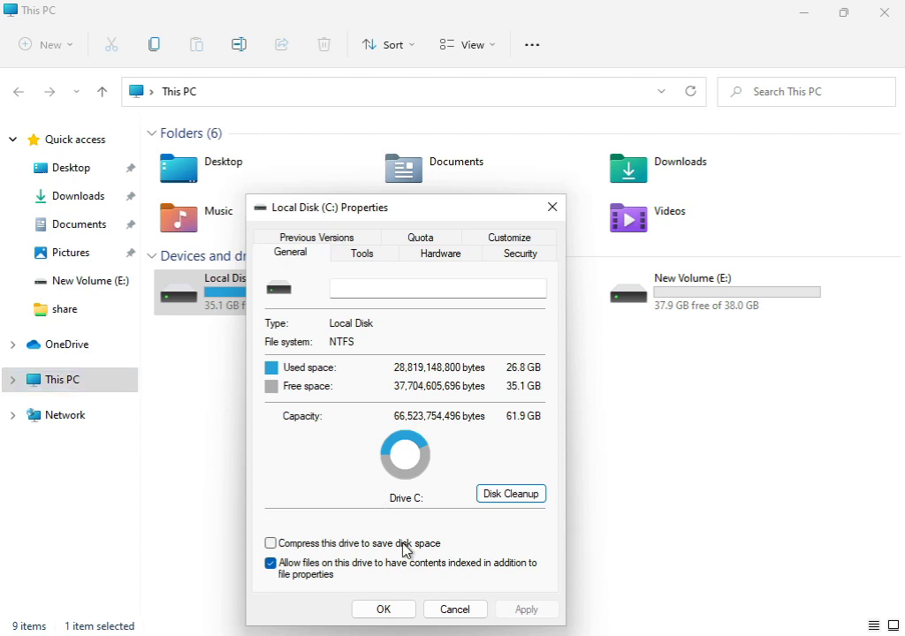
# Close C: Properties and confirm Disk Cleanup's permanent deletion of the checked files
pyautogui.click(386, 609)
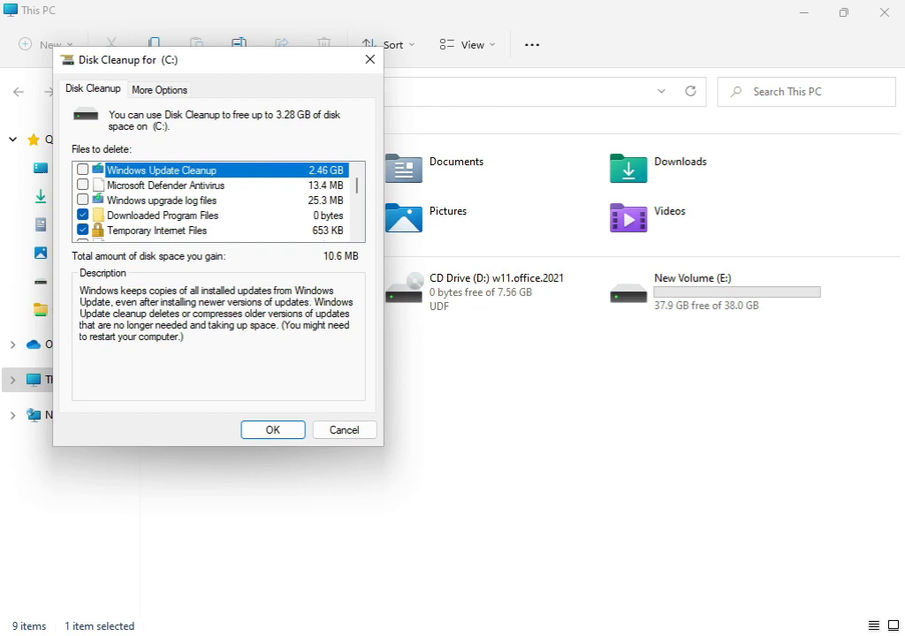
pyautogui.click(247, 432)
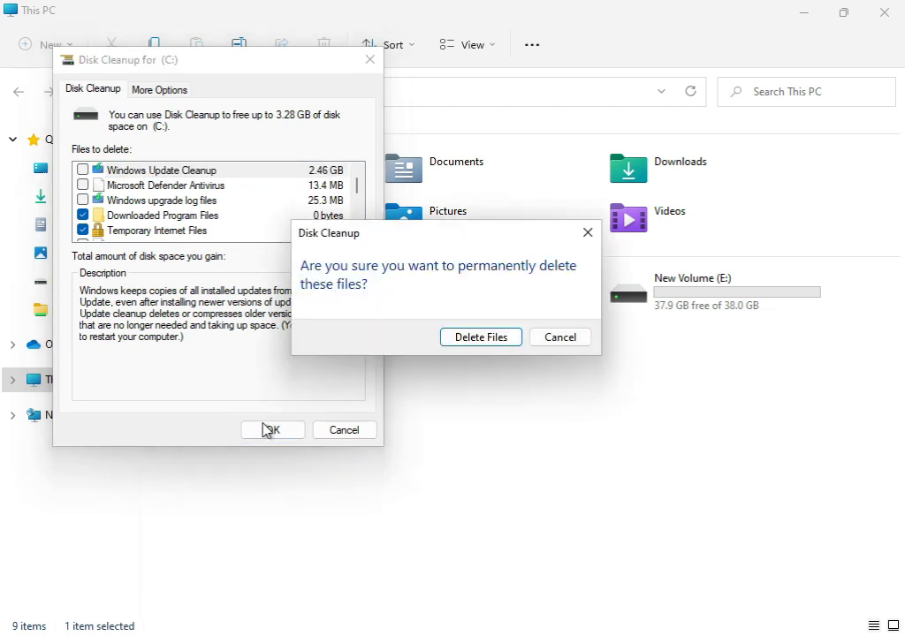
pyautogui.click(504, 339)
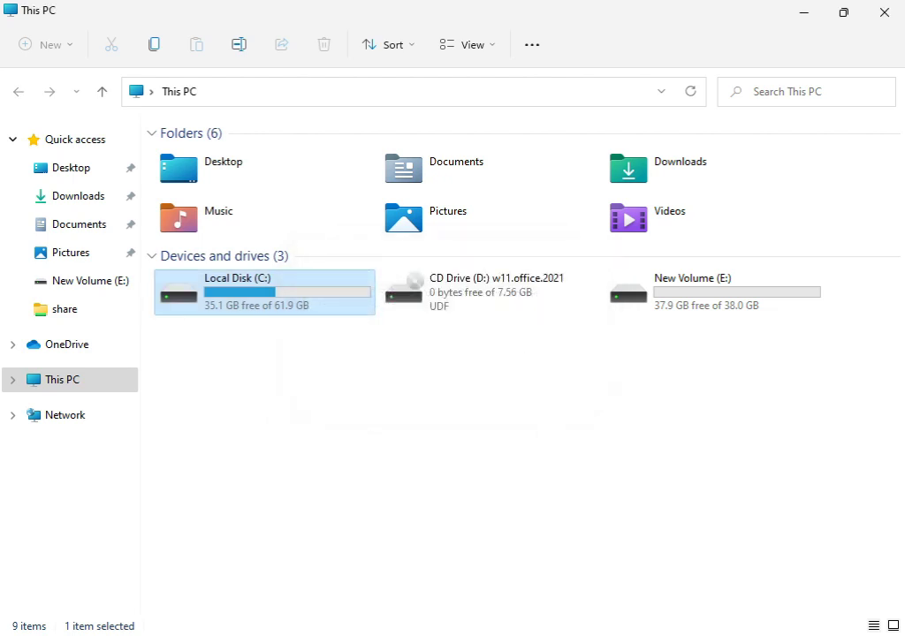
# Close This PC and launch Command Prompt as administrator from a cmd Start search
pyautogui.click(883, 13)
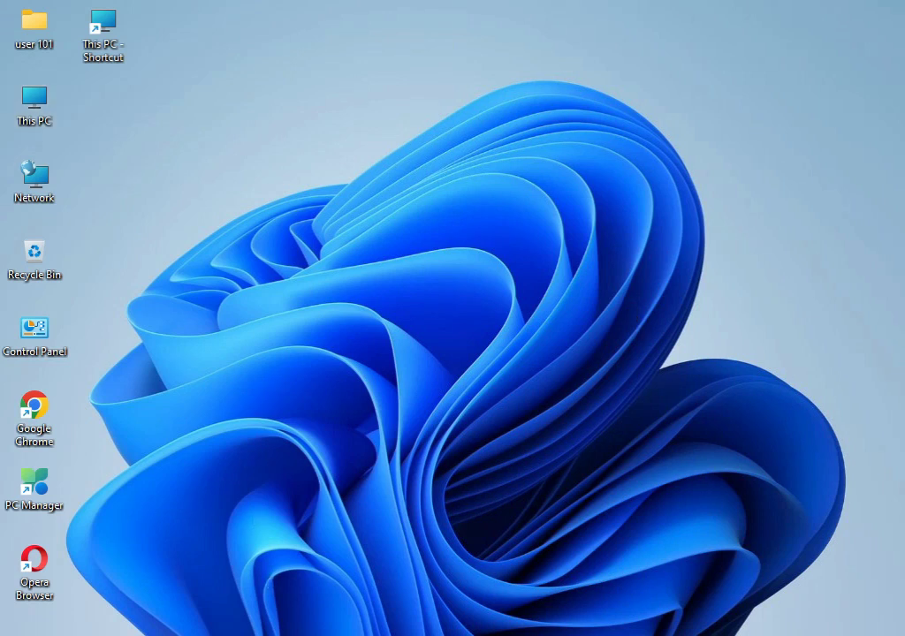
pyautogui.press('super')
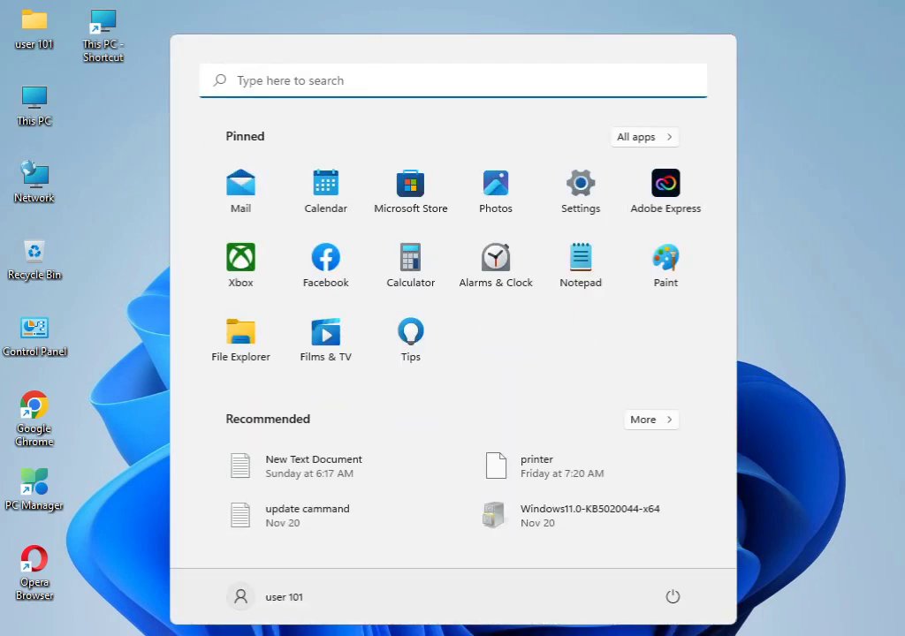
pyautogui.write('cmd')
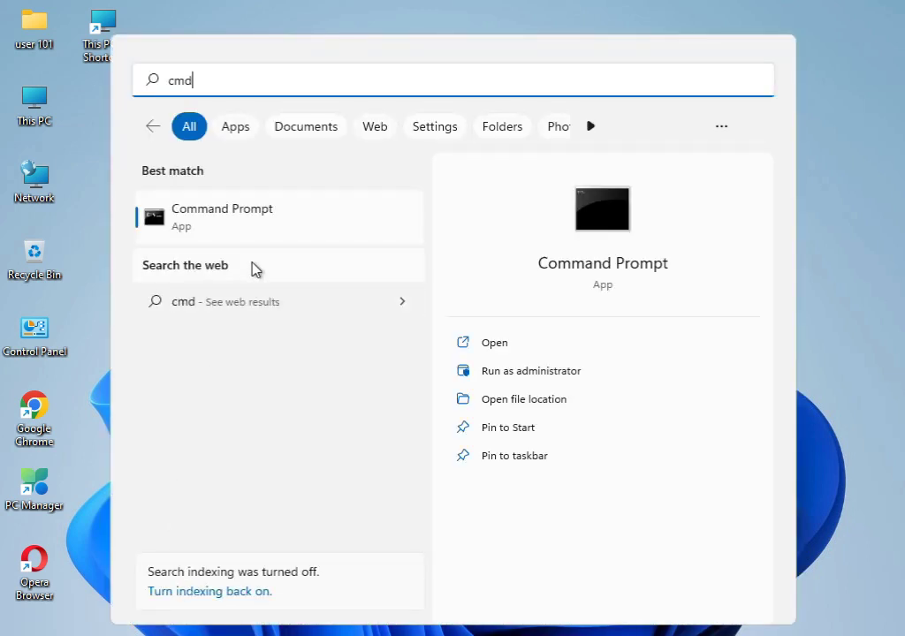
pyautogui.click(263, 227)
pyautogui.rightClick(262, 227)
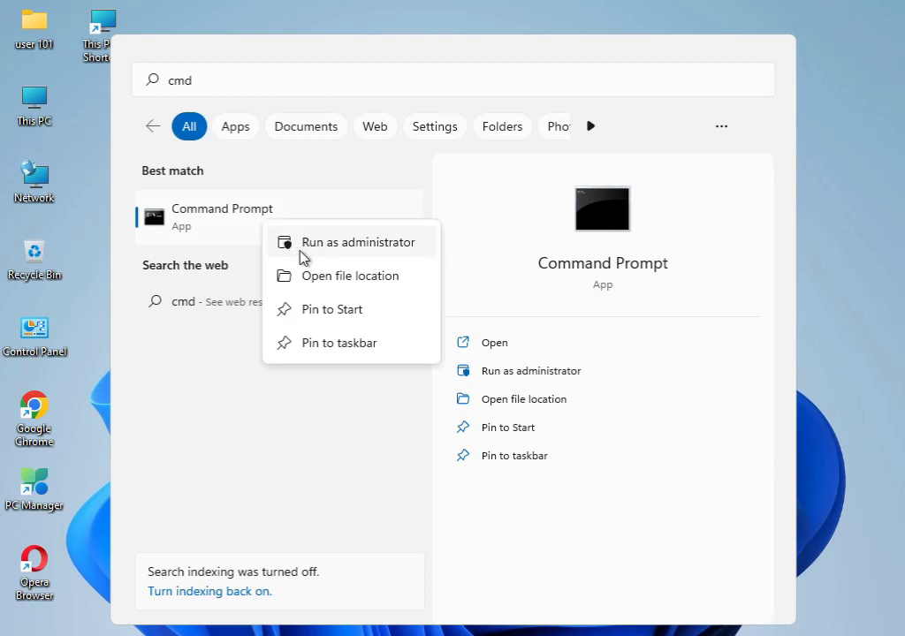
pyautogui.click(303, 257)
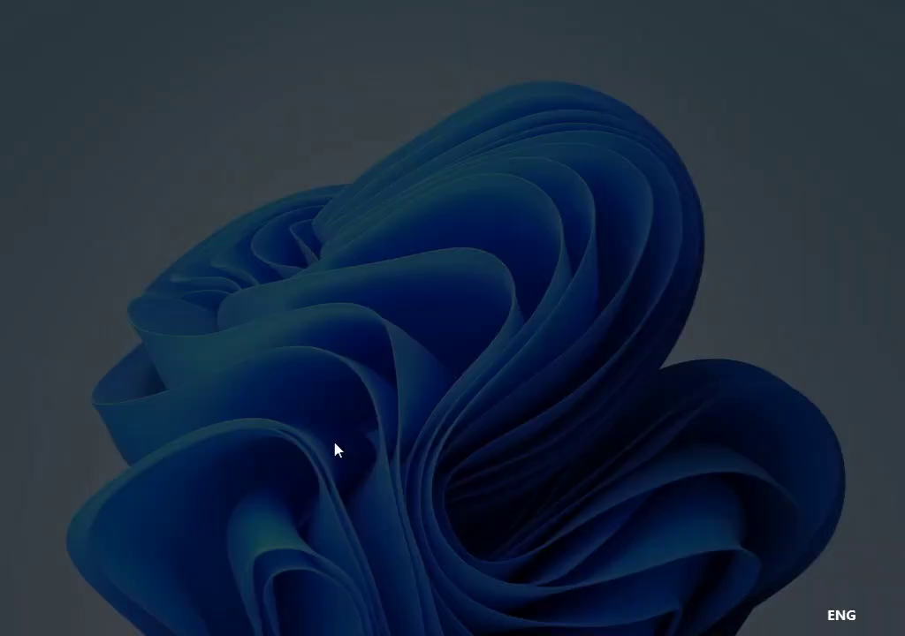
# Approve the UAC prompt and run sfc /scannow in the elevated Command Prompt
pyautogui.click(336, 469)
pyautogui.write('sfc /cannow')
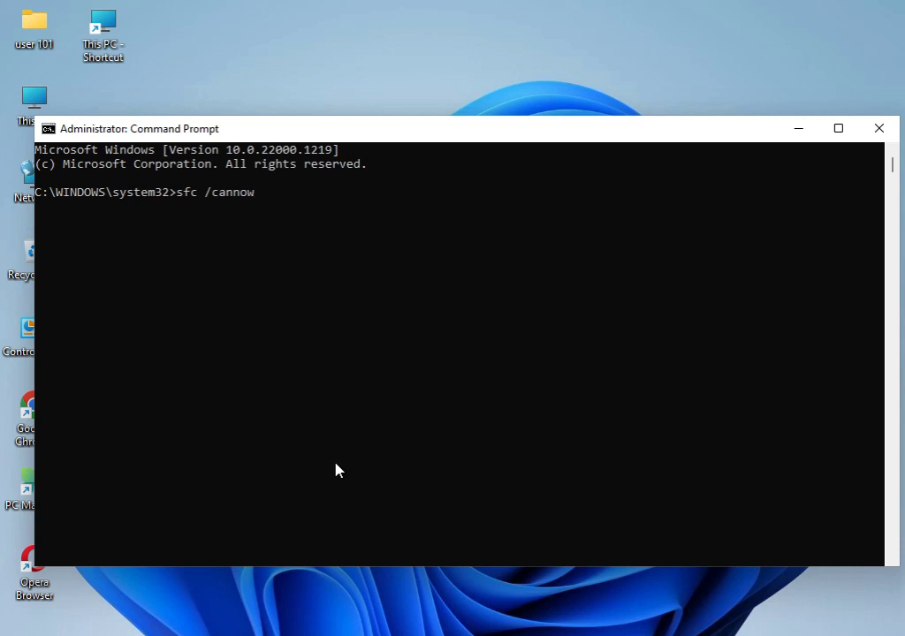
pyautogui.press('BackSpace')
pyautogui.press('BackSpace')
pyautogui.press('BackSpace')
pyautogui.press('BackSpace')
pyautogui.press('BackSpace')
pyautogui.press('BackSpace')
pyautogui.write('sca')
pyautogui.write('nnow')
pyautogui.press('Return')
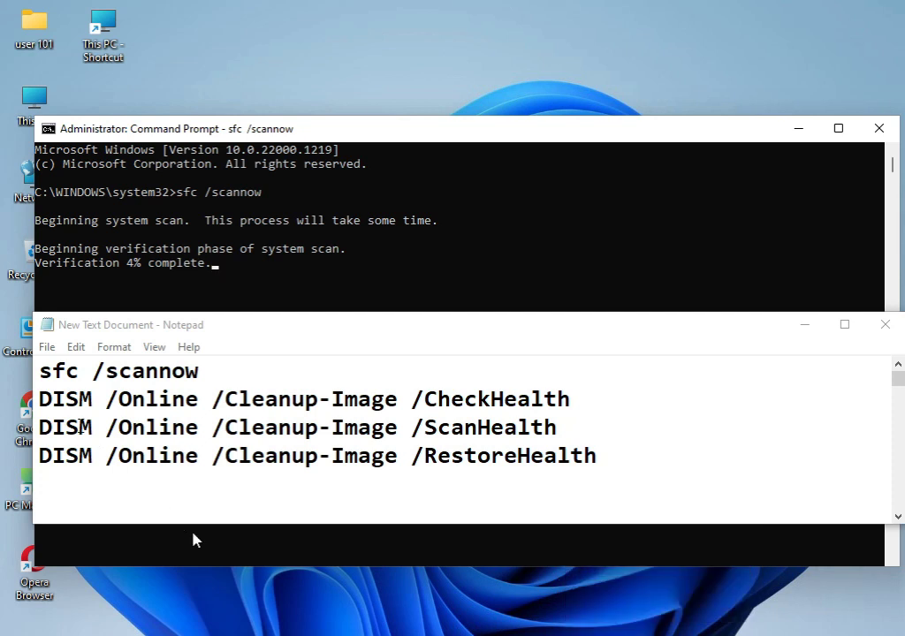
pyautogui.click(42, 372)
pyautogui.moveTo(42, 373); pyautogui.dragTo(204, 372)
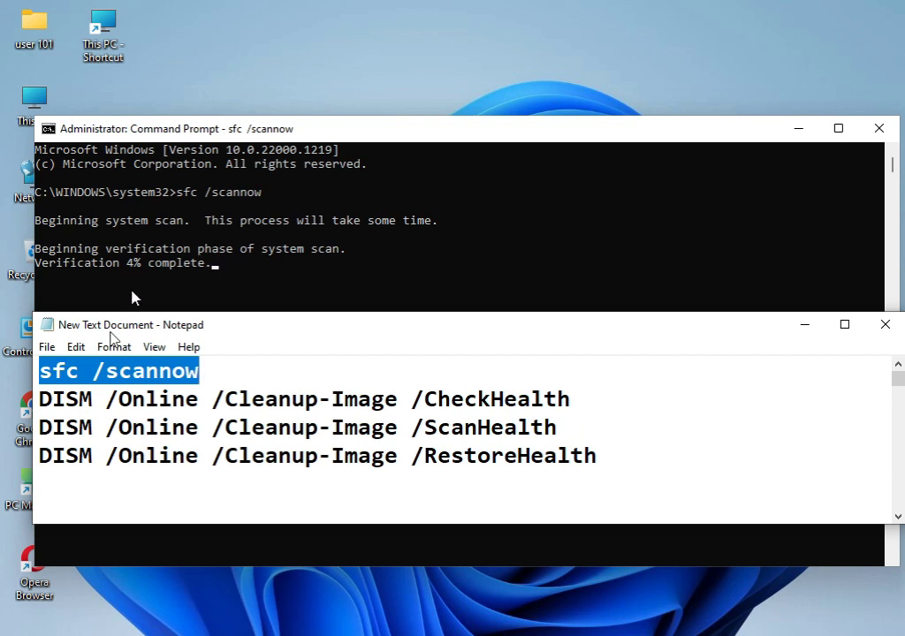
pyautogui.moveTo(39, 399); pyautogui.dragTo(571, 399)
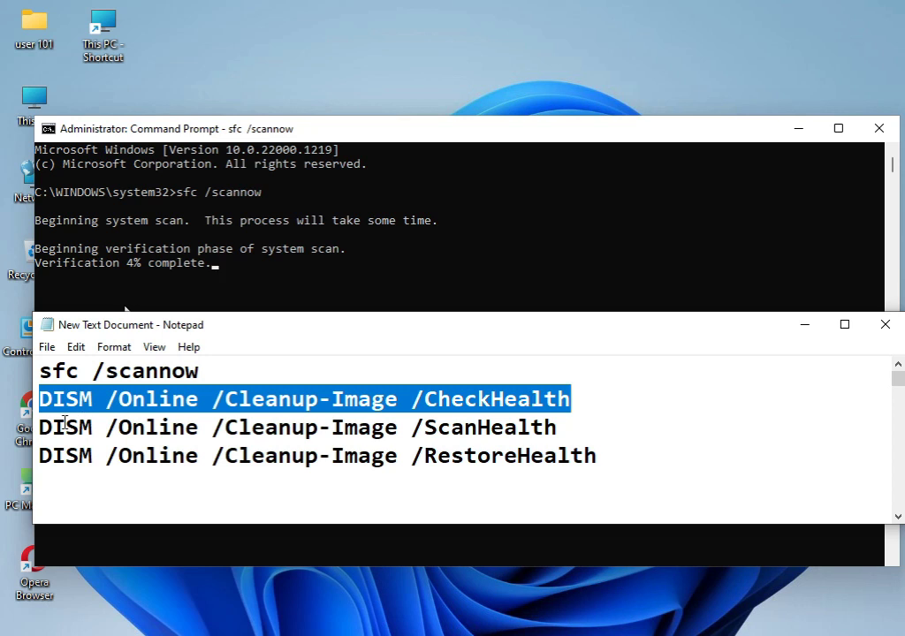
pyautogui.moveTo(40, 427); pyautogui.dragTo(557, 427)
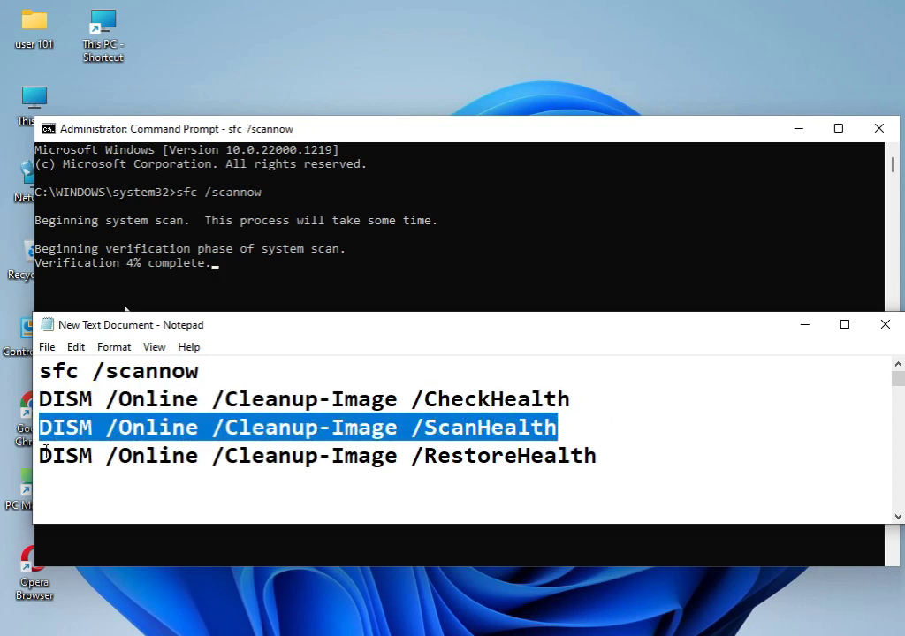
pyautogui.moveTo(40, 456); pyautogui.dragTo(607, 440)
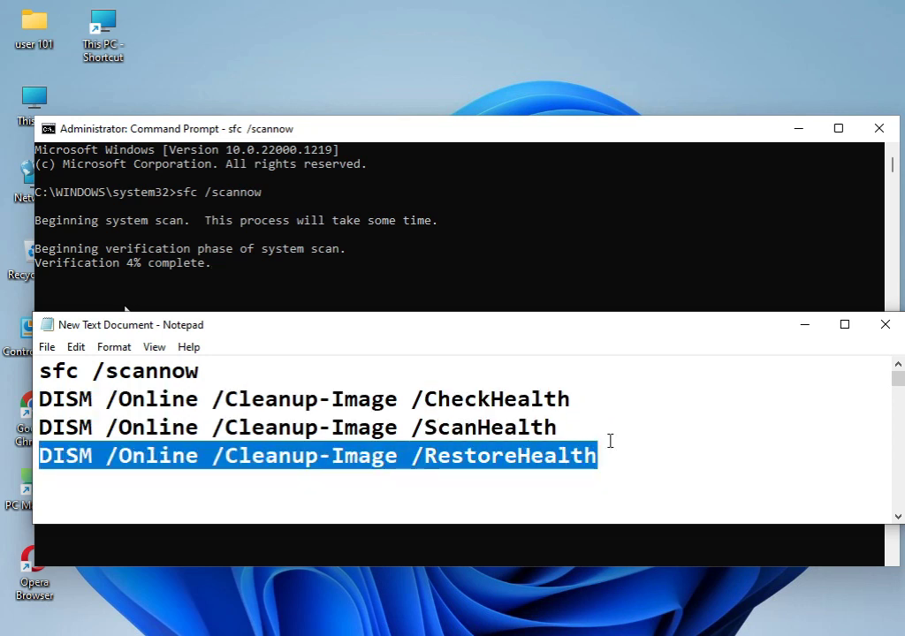